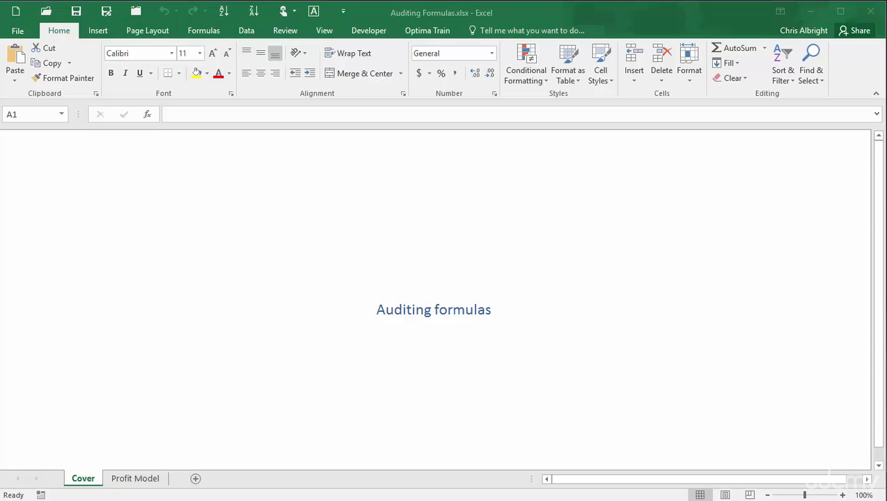
# Switch the ribbon to Formulas to reveal the formula auditing commands.
pyautogui.click(203, 31)
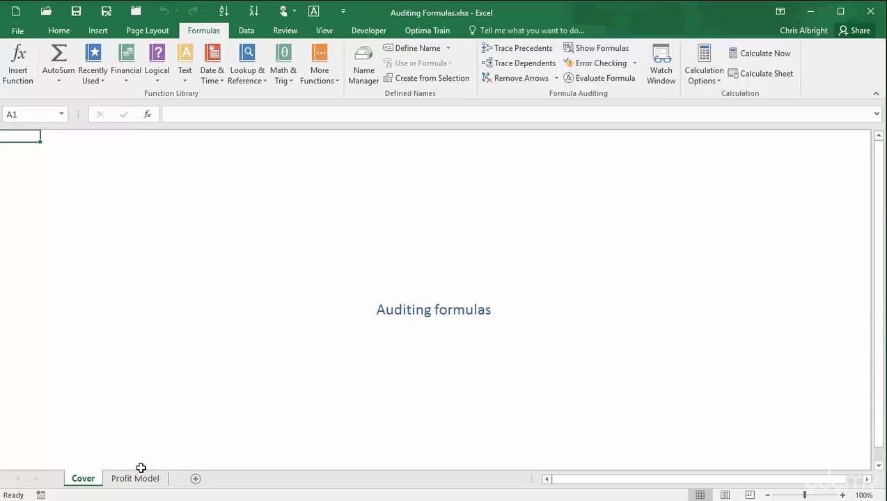
# On the Profit Model sheet, inspect the values in B5, B11, B2:B3, B15, B7 and B8.
pyautogui.click(137, 489)
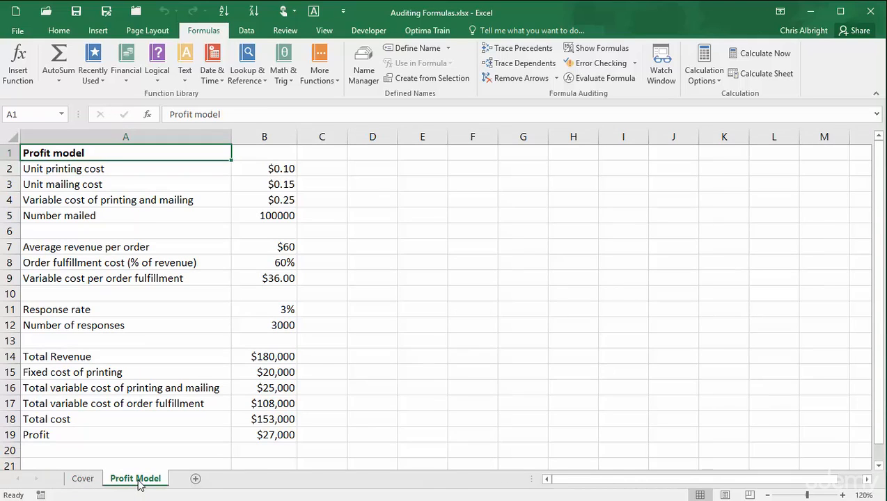
pyautogui.click(261, 217)
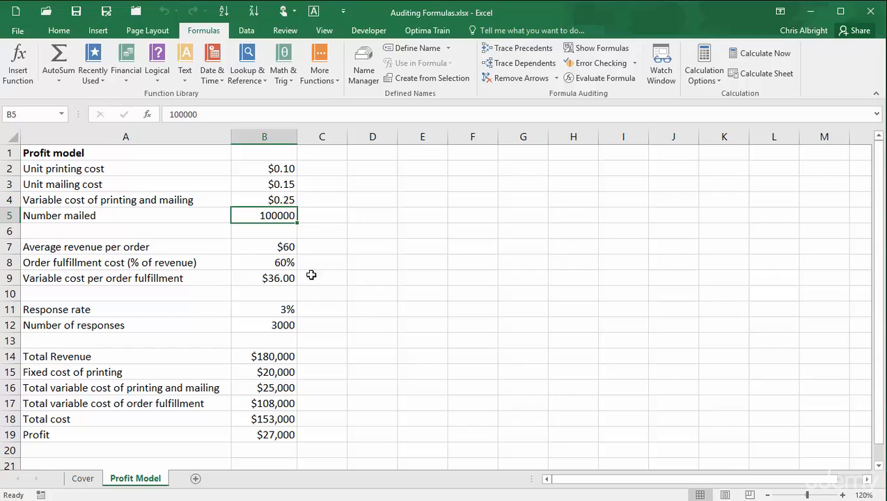
pyautogui.click(272, 309)
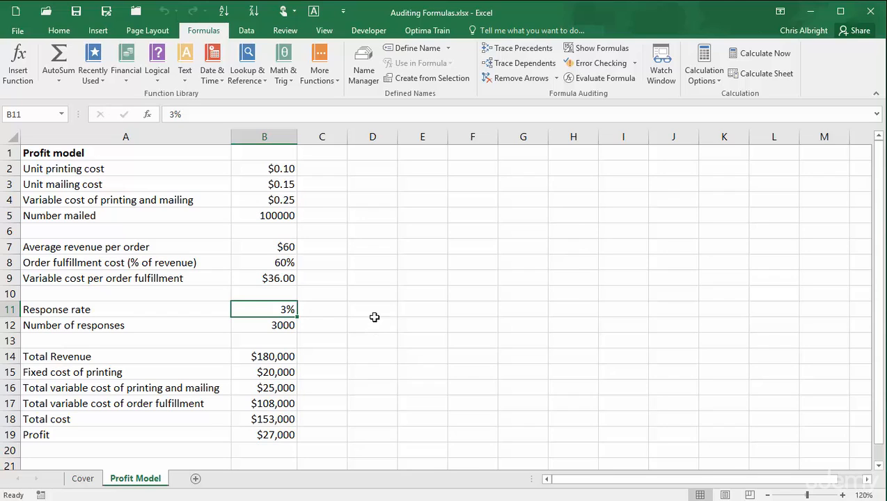
pyautogui.click(288, 170)
pyautogui.moveTo(288, 169); pyautogui.dragTo(287, 182)
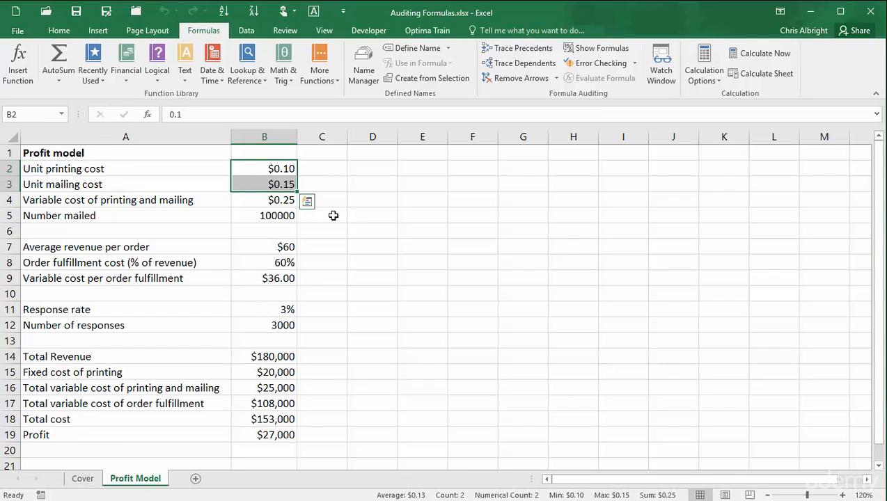
pyautogui.click(266, 373)
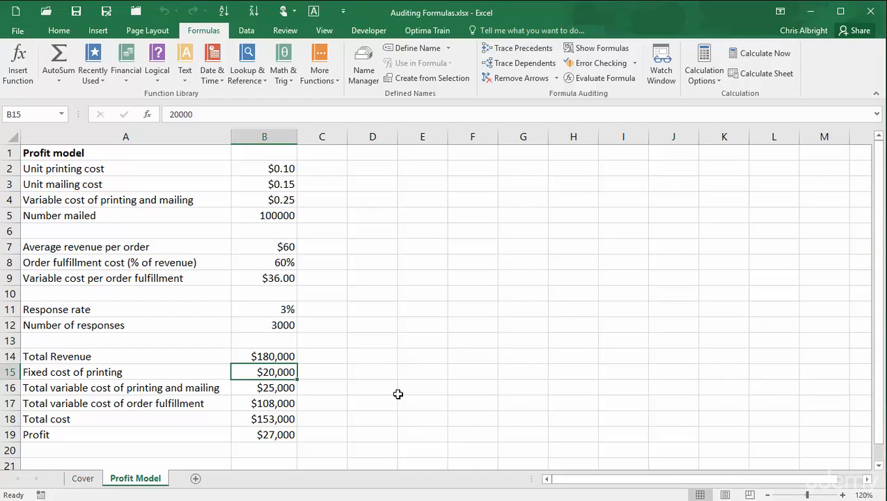
pyautogui.click(272, 245)
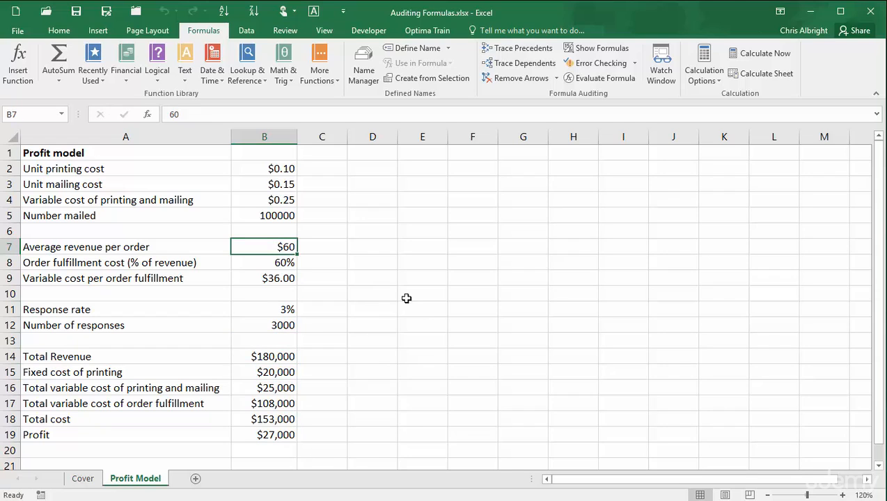
pyautogui.click(267, 259)
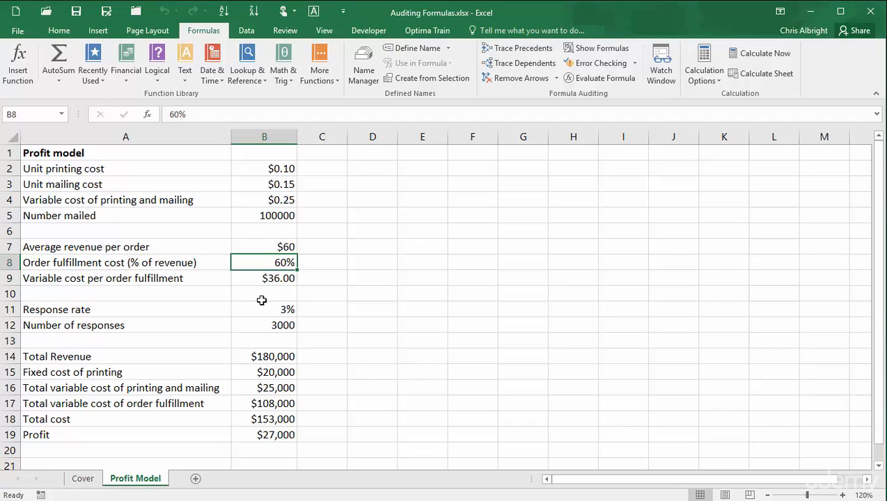
pyautogui.click(285, 248)
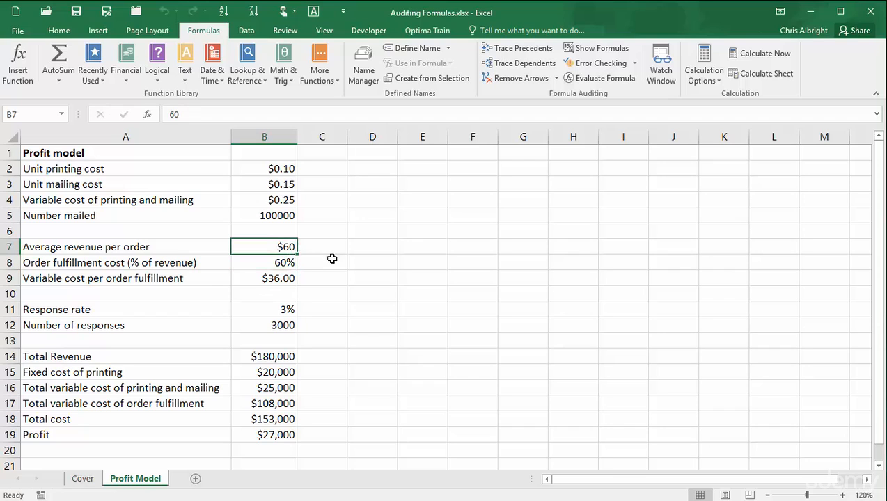
pyautogui.click(496, 65)
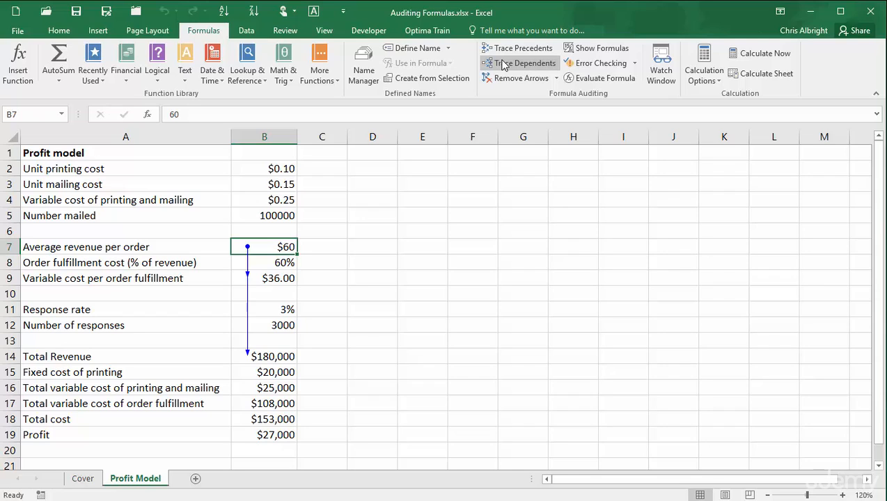
pyautogui.click(504, 64)
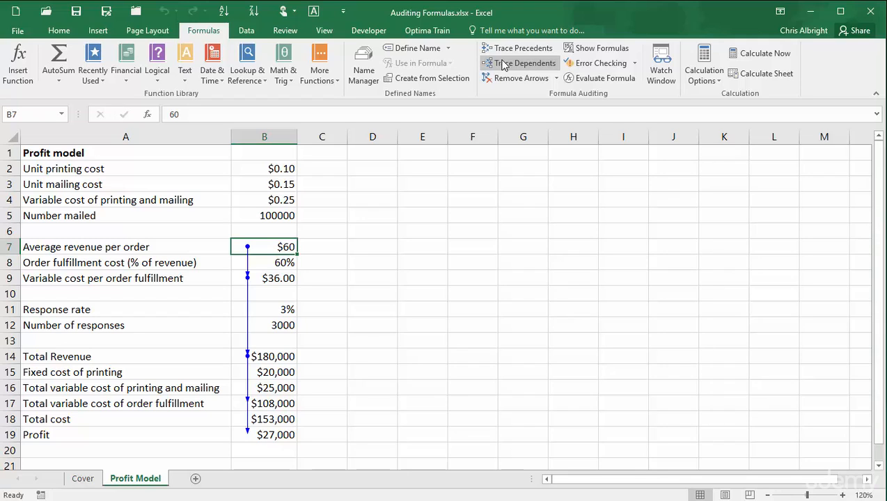
pyautogui.click(505, 80)
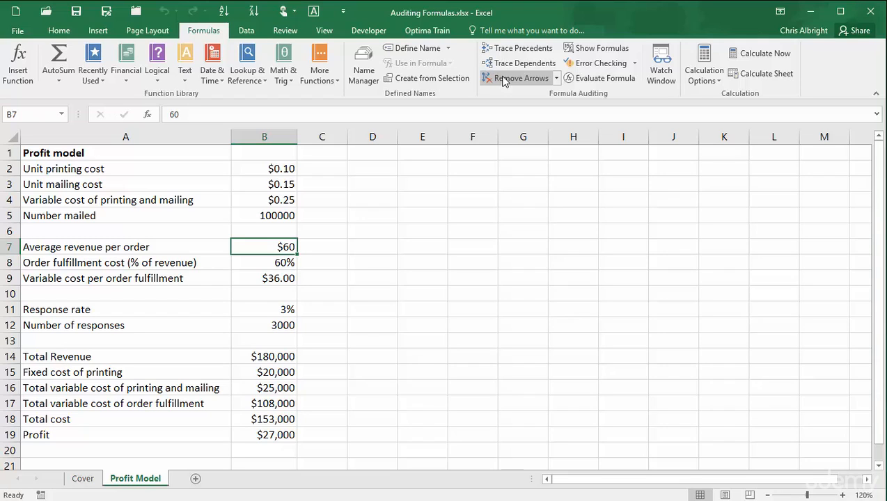
pyautogui.click(280, 169)
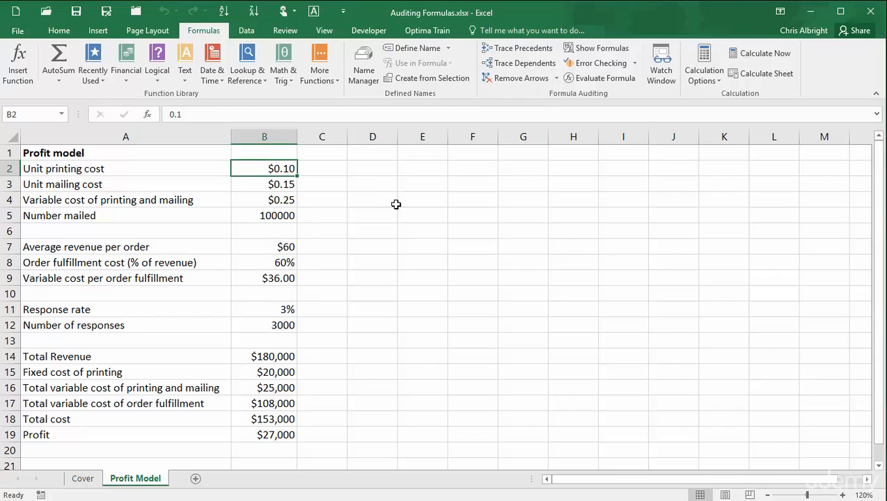
pyautogui.click(524, 63)
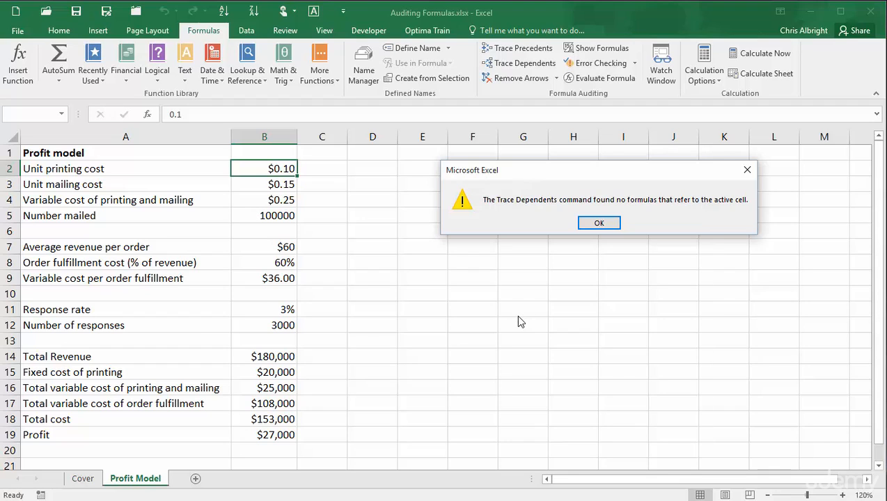
pyautogui.click(603, 223)
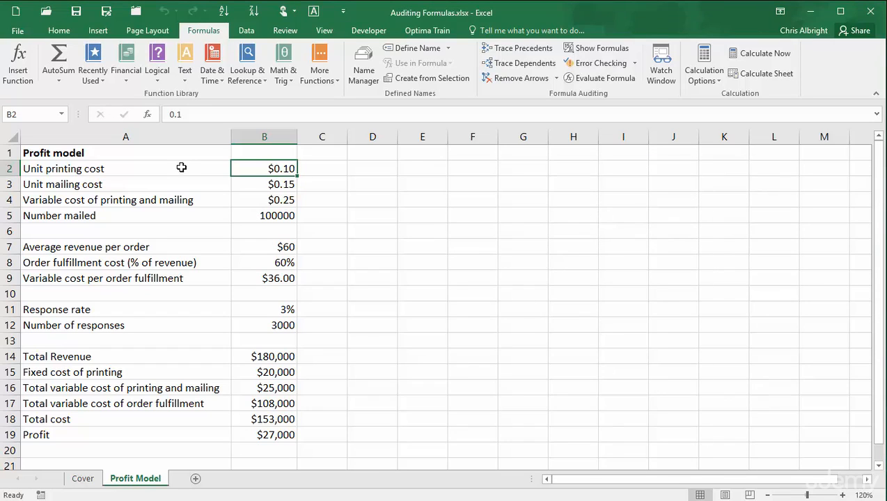
pyautogui.click(280, 182)
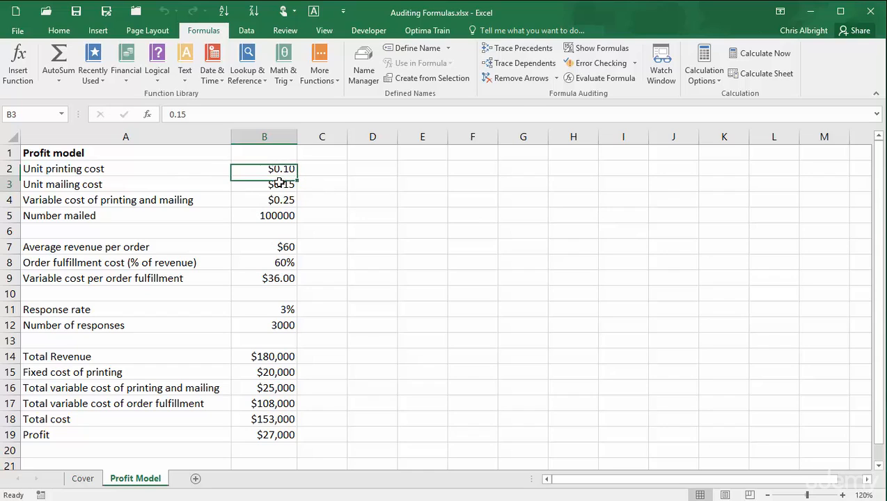
pyautogui.click(519, 63)
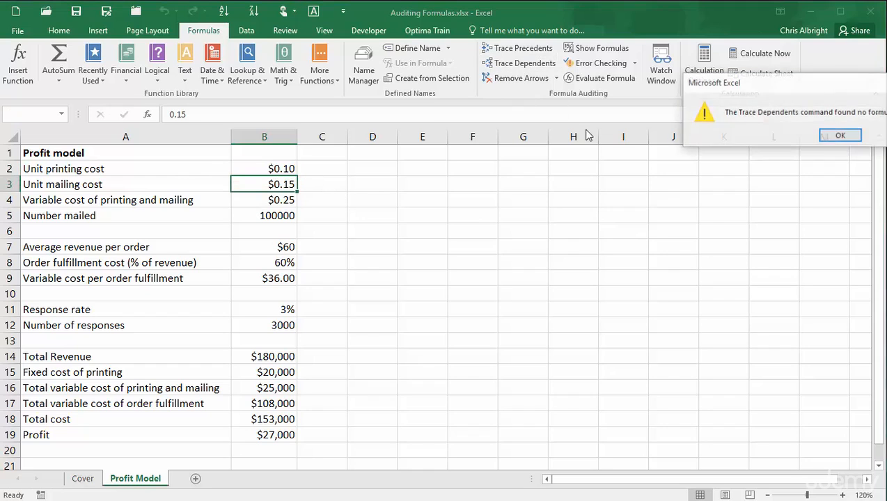
pyautogui.moveTo(765, 86); pyautogui.dragTo(567, 167)
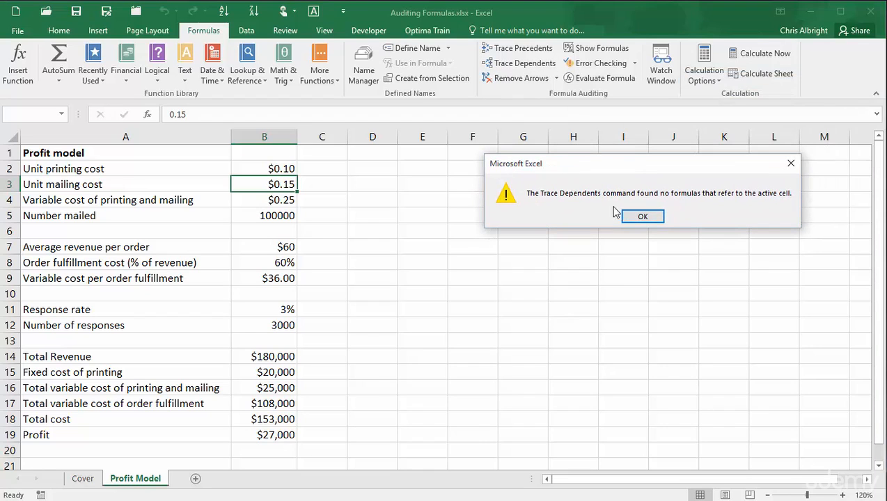
pyautogui.click(641, 217)
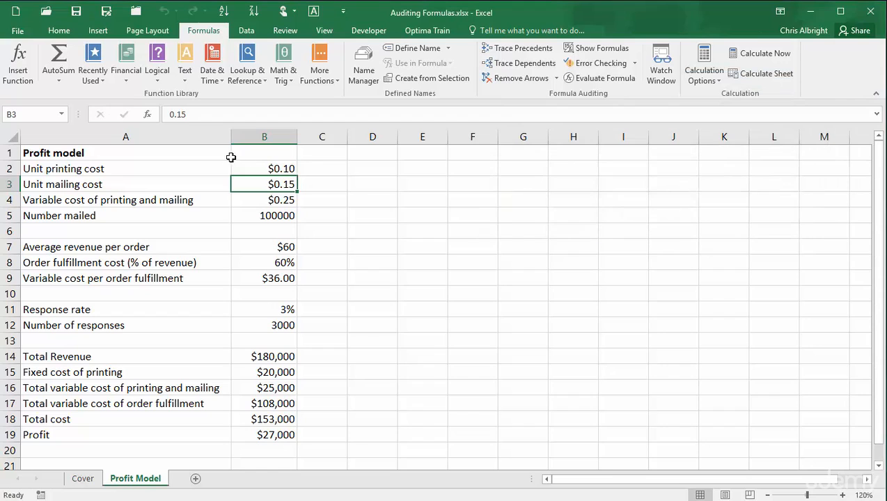
pyautogui.click(282, 170)
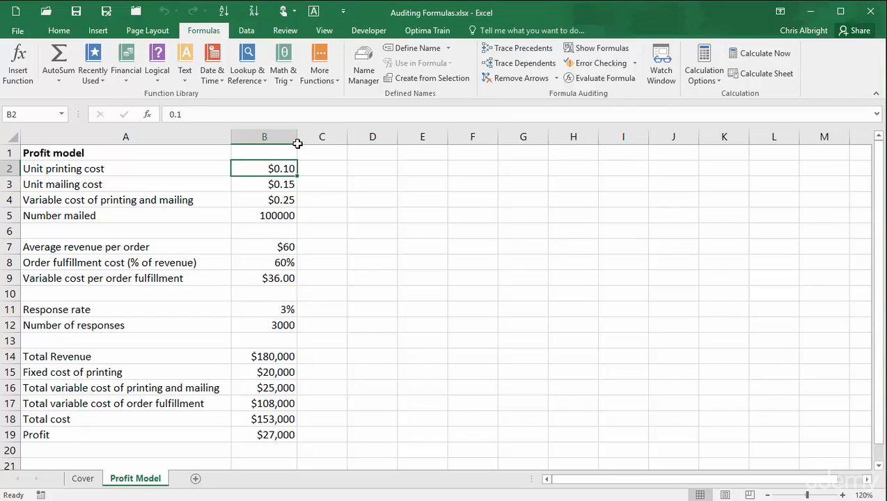
pyautogui.write('.2')
pyautogui.press('Return')
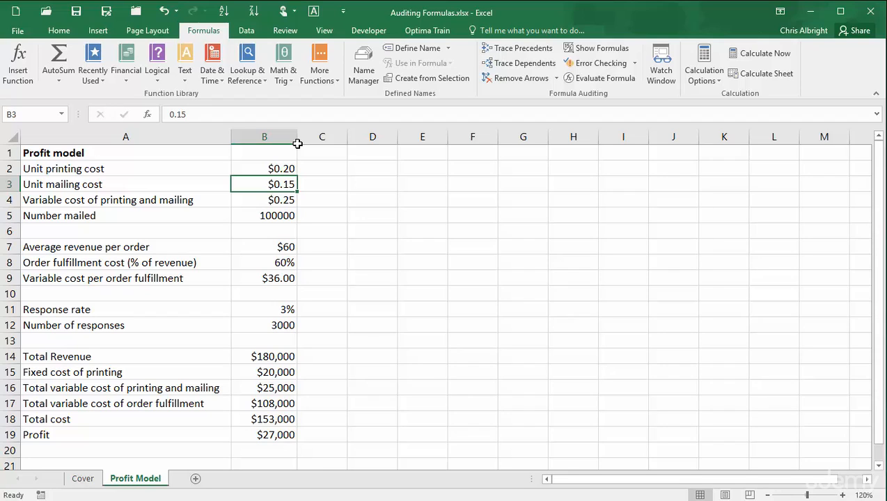
pyautogui.hotkey('ctrl', 'z')
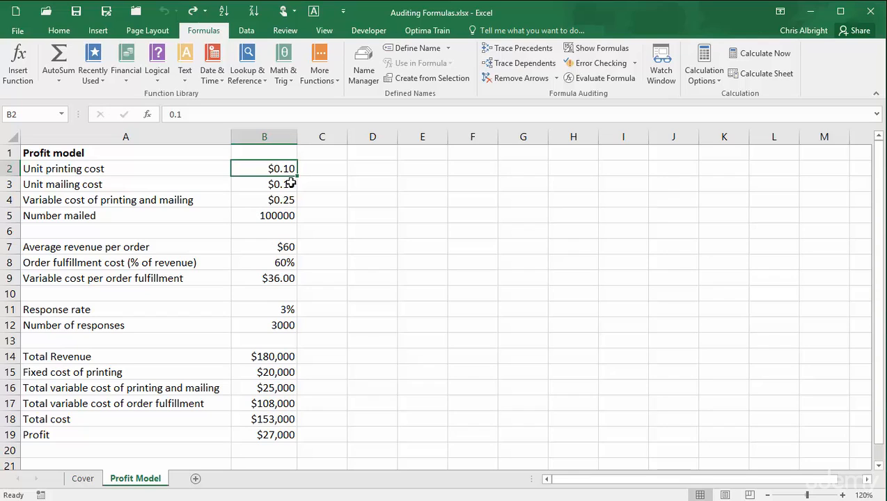
# Enter =B2+B3 in B4 to sum the unit printing and mailing costs.
pyautogui.click(279, 199)
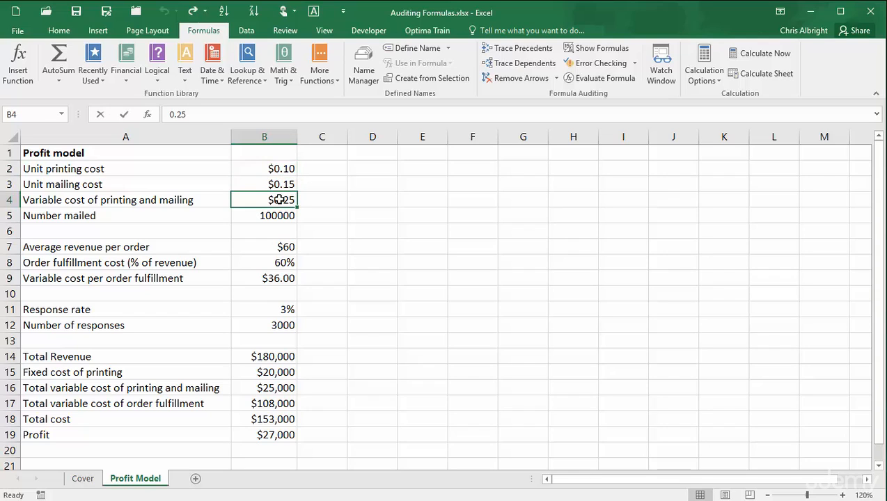
pyautogui.write('=')
pyautogui.press('Up')
pyautogui.press('Up')
pyautogui.write('+')
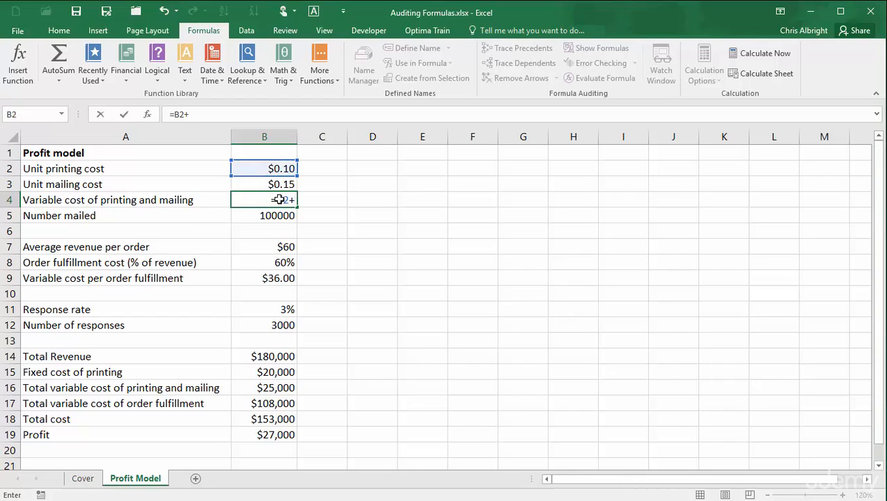
pyautogui.press('Up')
pyautogui.press('Return')
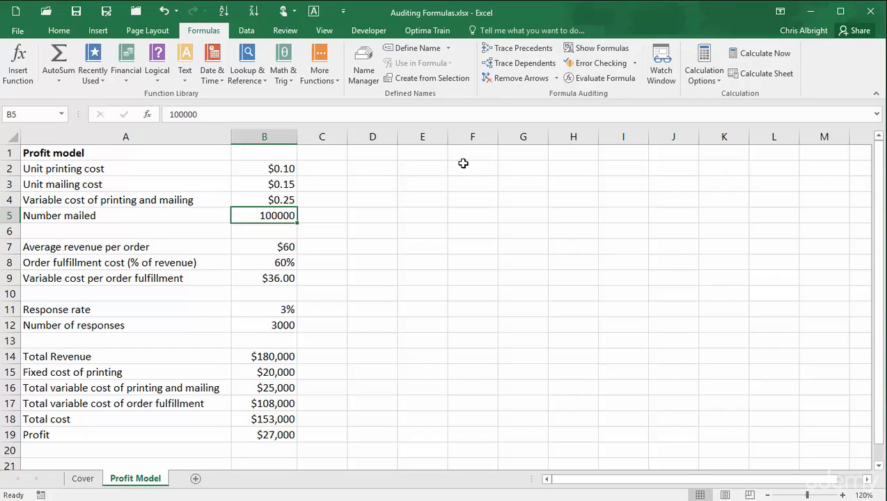
# Trace the dependents of the unit printing cost in B2, then remove the arrows.
pyautogui.click(278, 169)
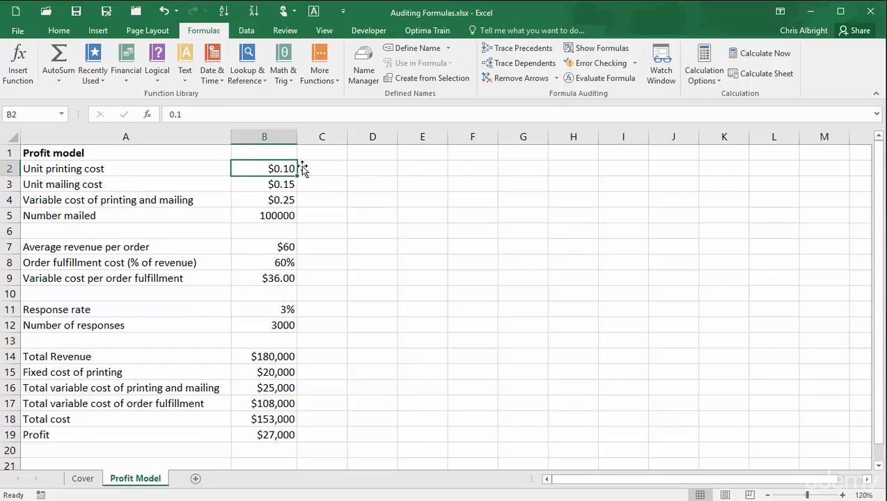
pyautogui.click(507, 62)
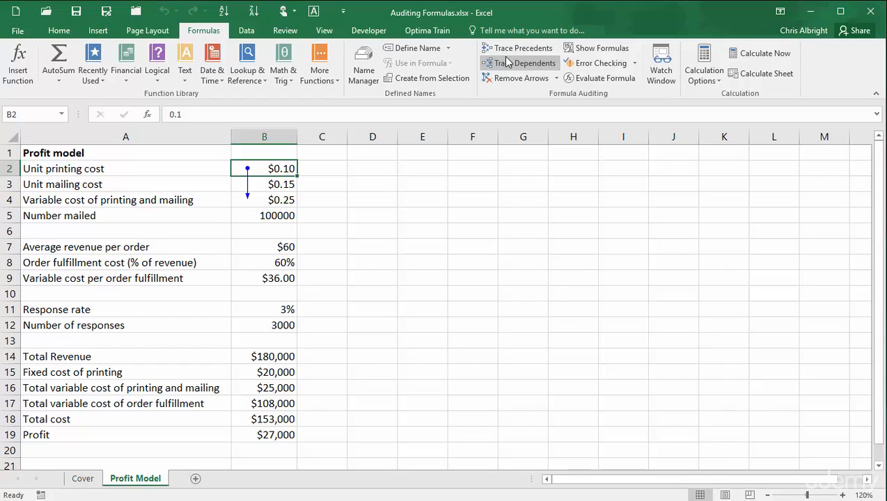
pyautogui.click(519, 78)
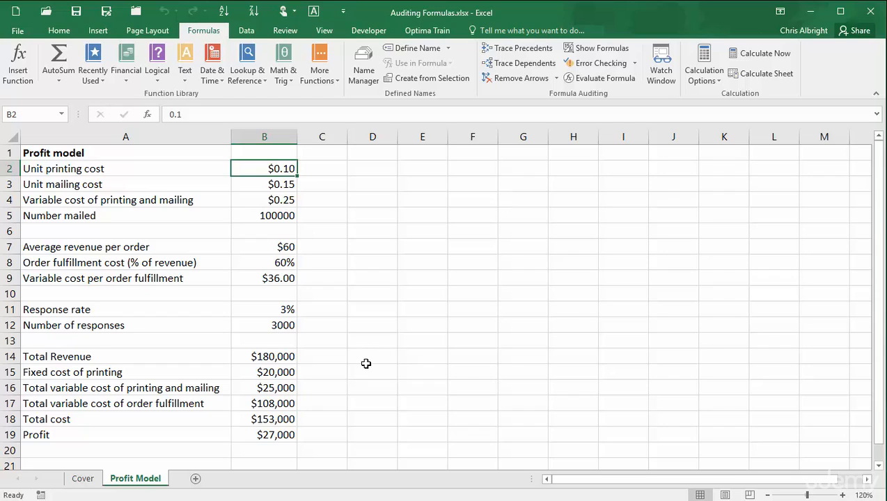
# Add a watch on Profit cell B19 ($27,000, =B14-B18) in the Watch Window.
pyautogui.click(270, 438)
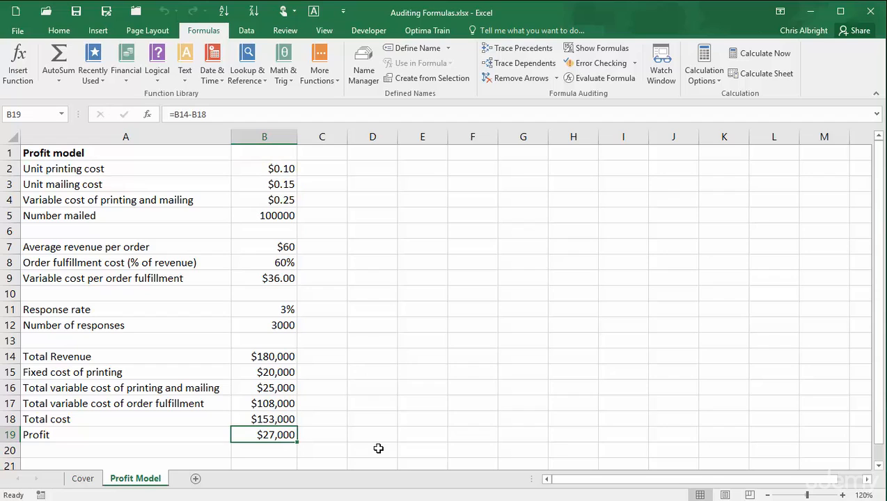
pyautogui.click(662, 64)
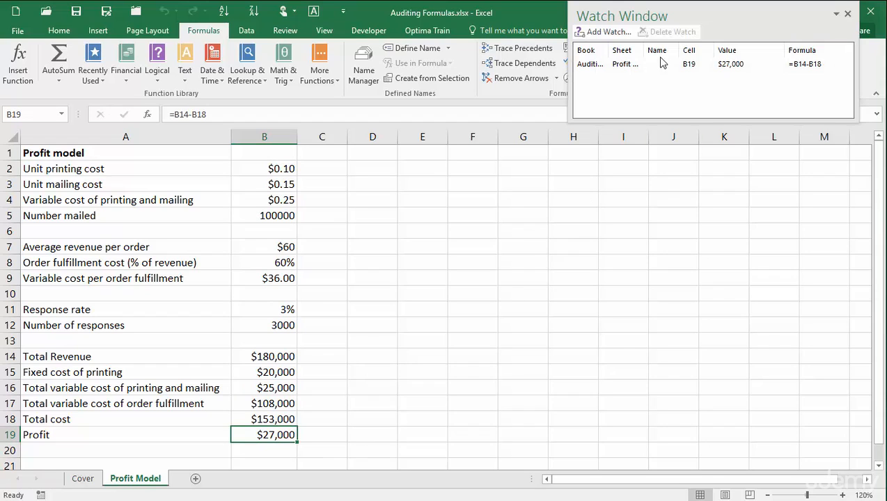
pyautogui.click(597, 65)
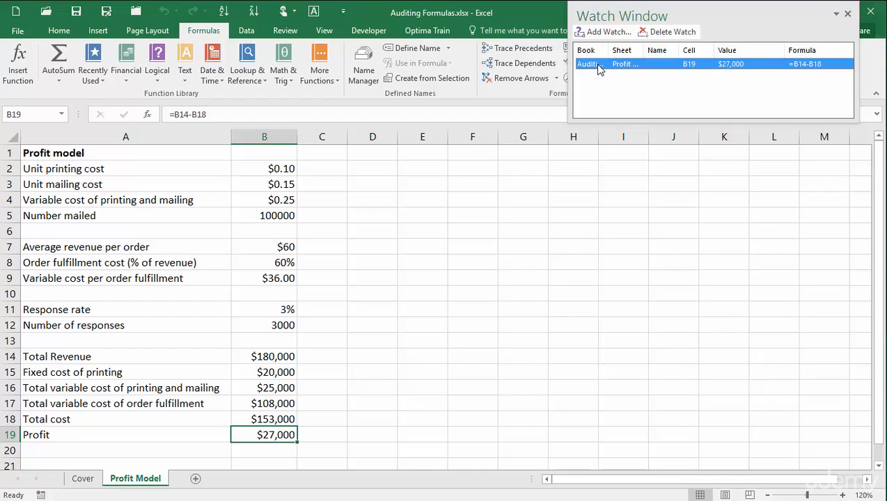
pyautogui.click(605, 31)
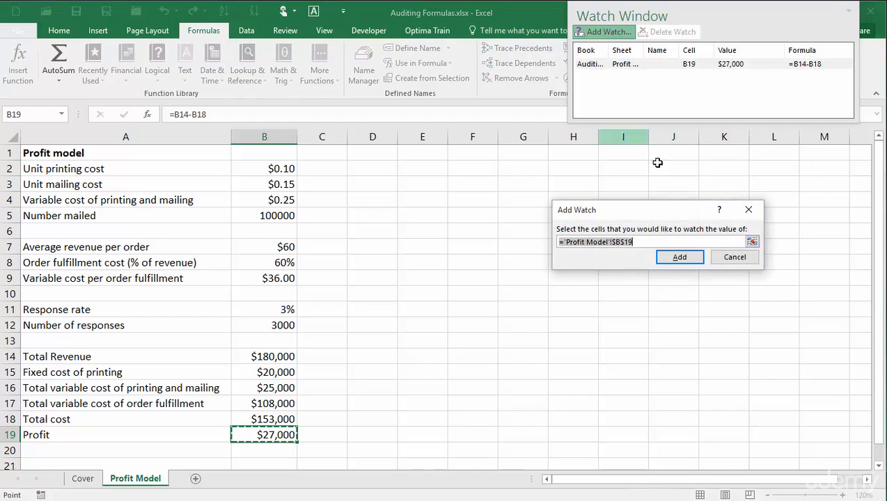
pyautogui.click(679, 259)
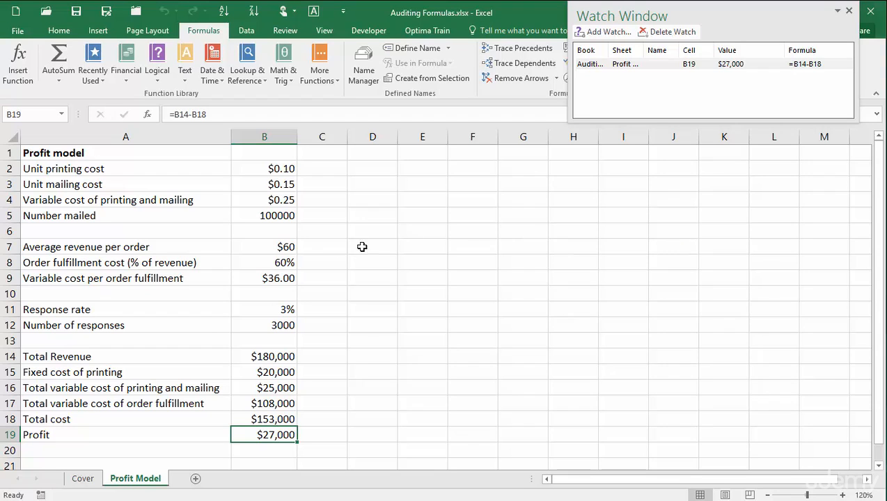
# Change the order fulfillment cost in B8 from 60% to 30%.
pyautogui.click(280, 262)
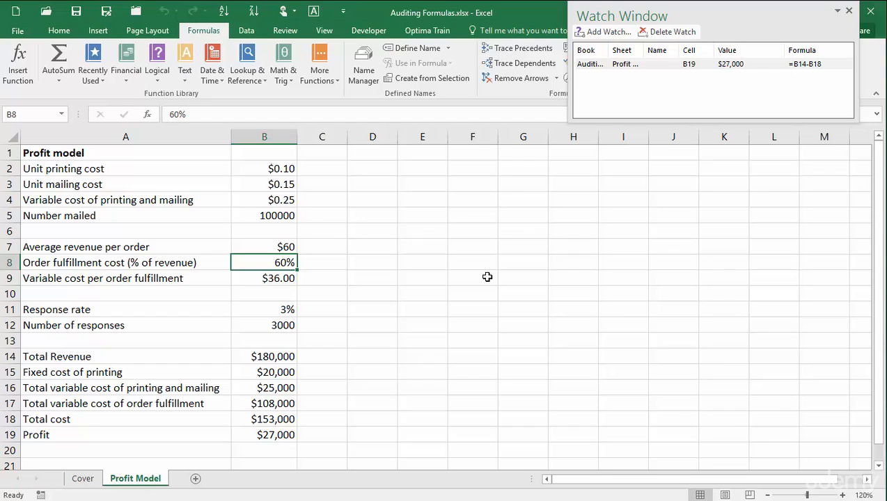
pyautogui.write('30')
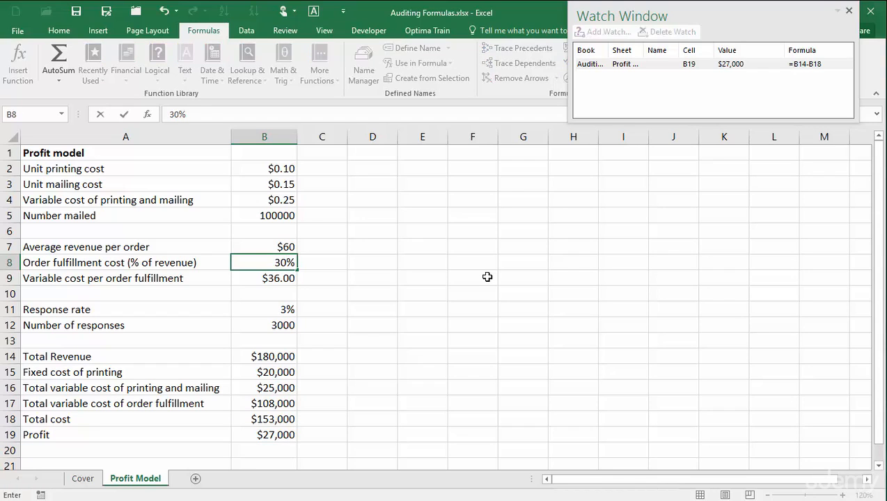
pyautogui.press('Return')
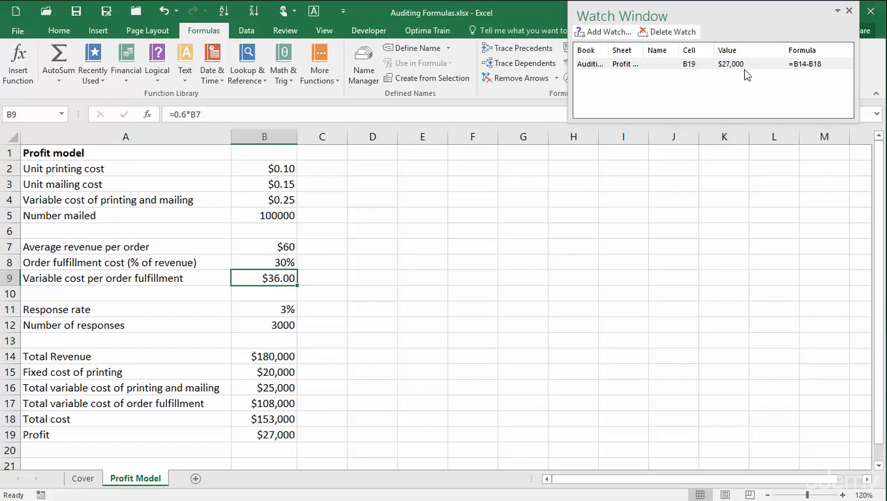
# Close the Watch Window and trace B8's dependents, confirming none exist.
pyautogui.click(849, 11)
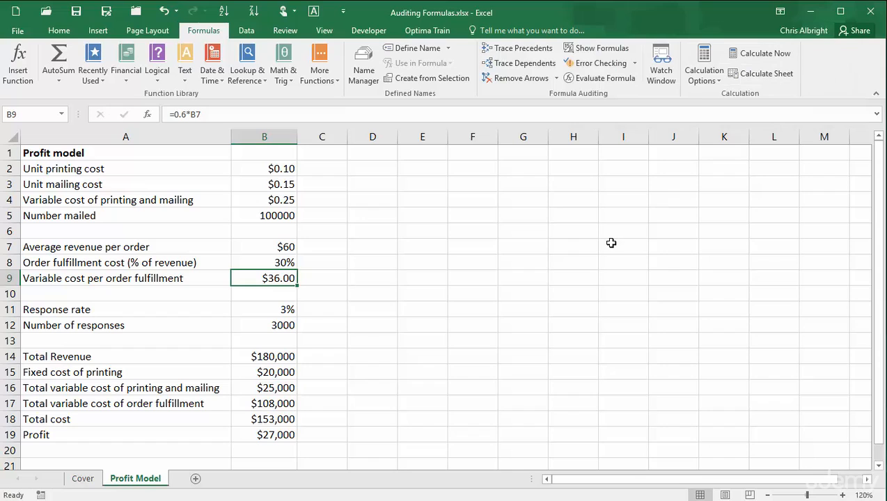
pyautogui.click(271, 263)
pyautogui.click(513, 63)
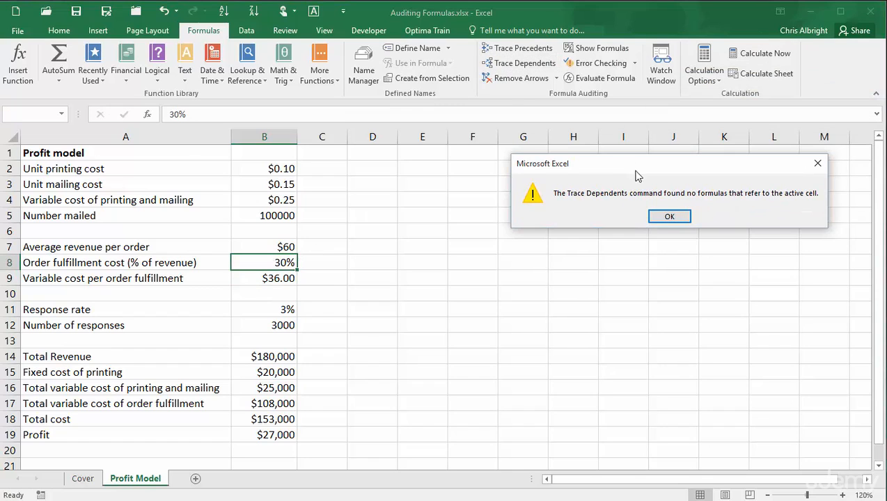
pyautogui.click(667, 217)
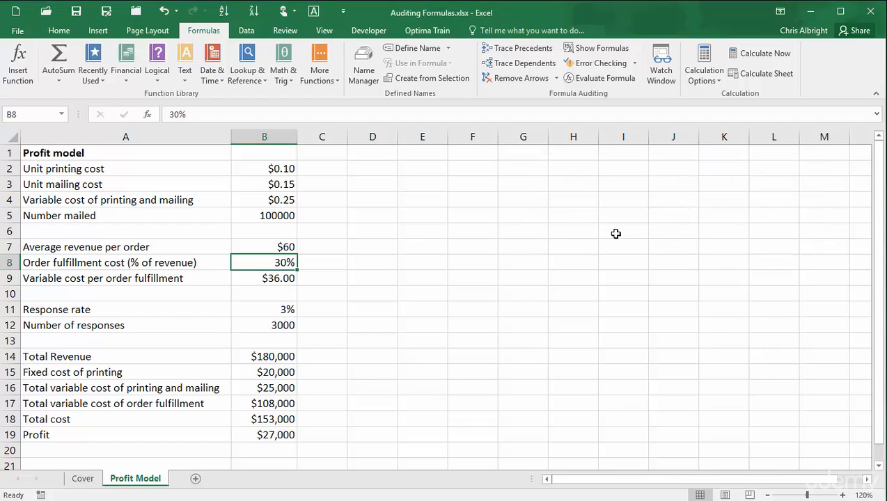
# Replace B9's hardcoded 0.6 with =B7*B8, giving $18.00 and $81,000 profit.
pyautogui.click(268, 278)
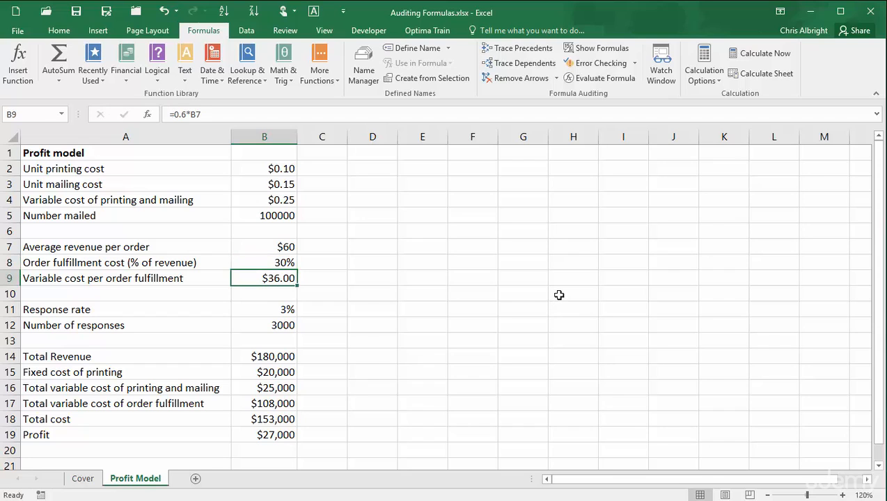
pyautogui.write('=')
pyautogui.press('Up')
pyautogui.press('Up')
pyautogui.write('*')
pyautogui.press('Up')
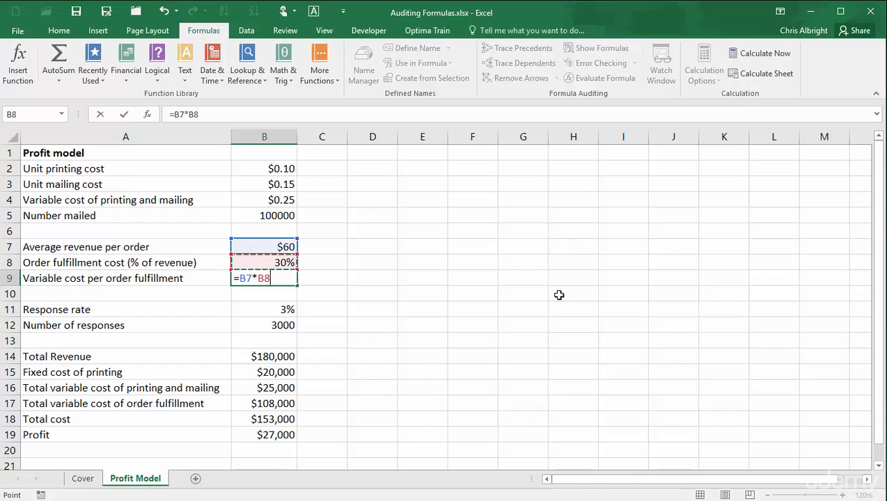
pyautogui.press('Return')
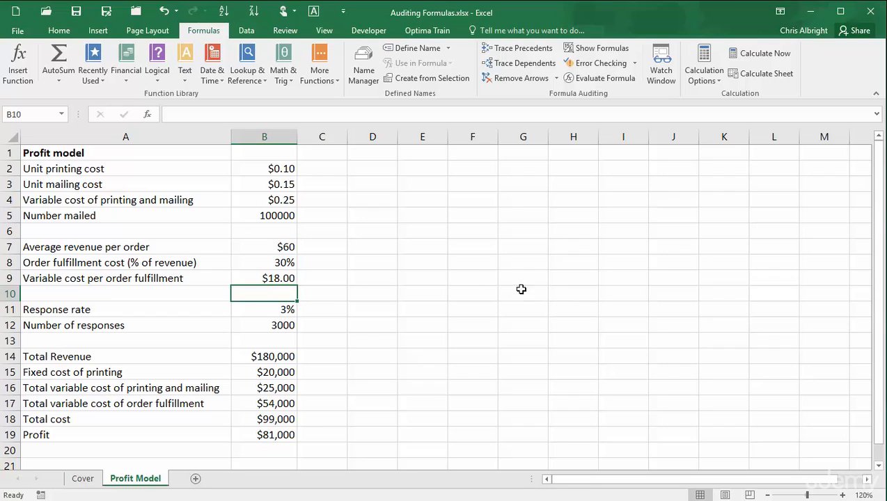
# With the Watch Window open, set B8 back to 60%, then close it and select B19.
pyautogui.click(660, 56)
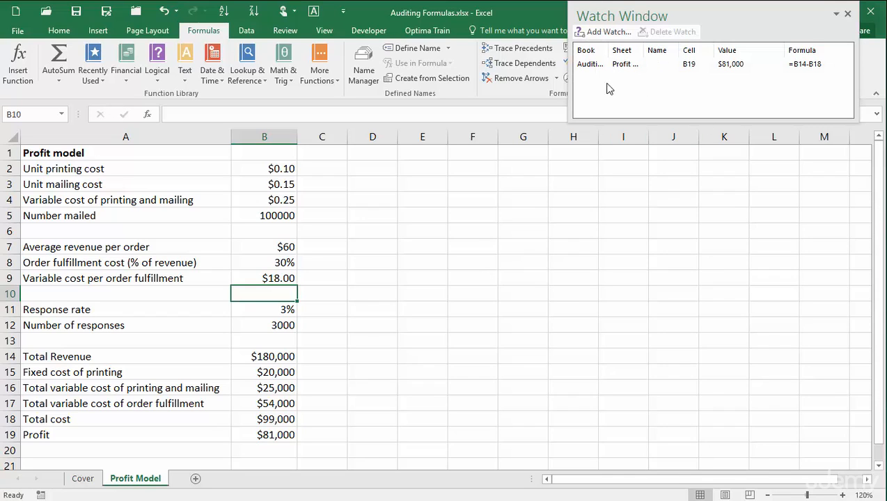
pyautogui.click(289, 264)
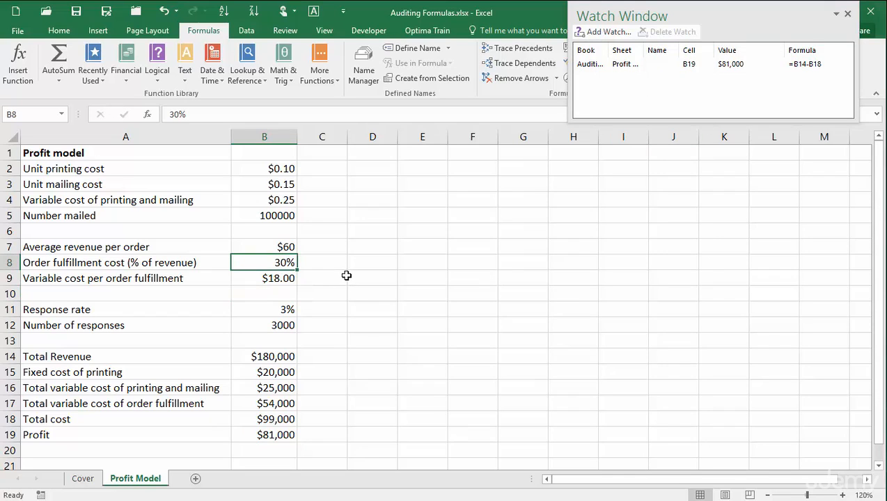
pyautogui.write('60')
pyautogui.press('Return')
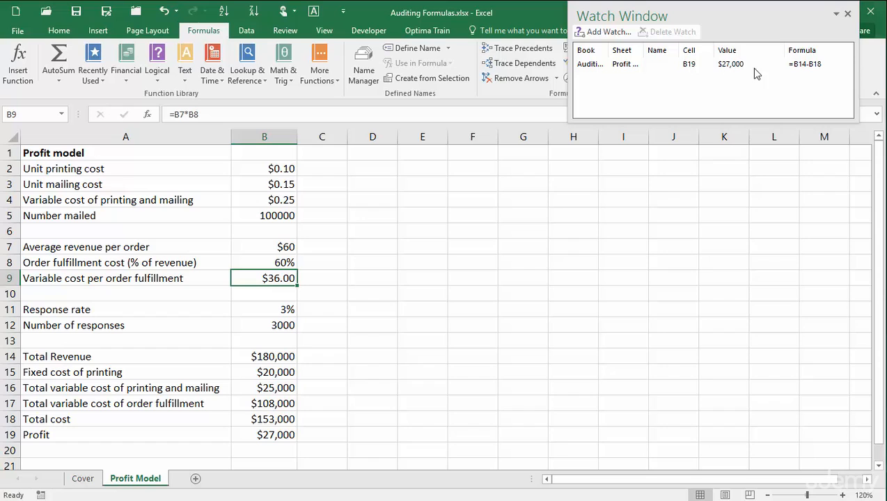
pyautogui.click(848, 13)
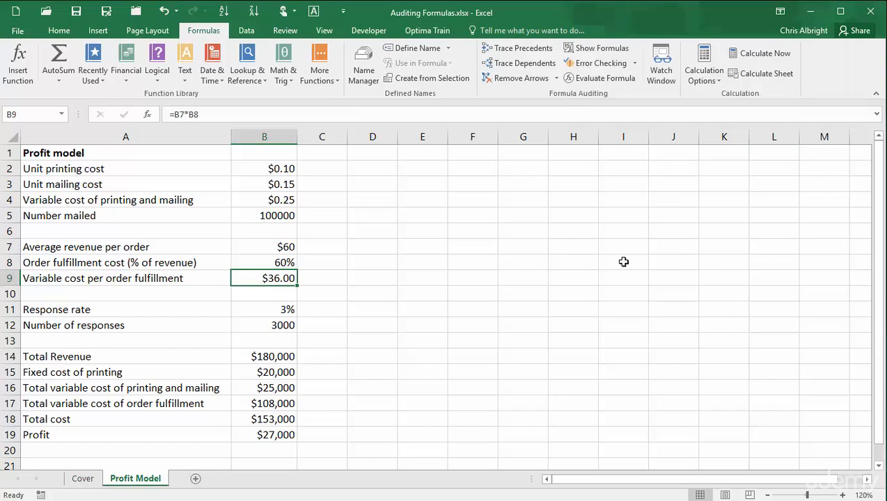
pyautogui.click(259, 436)
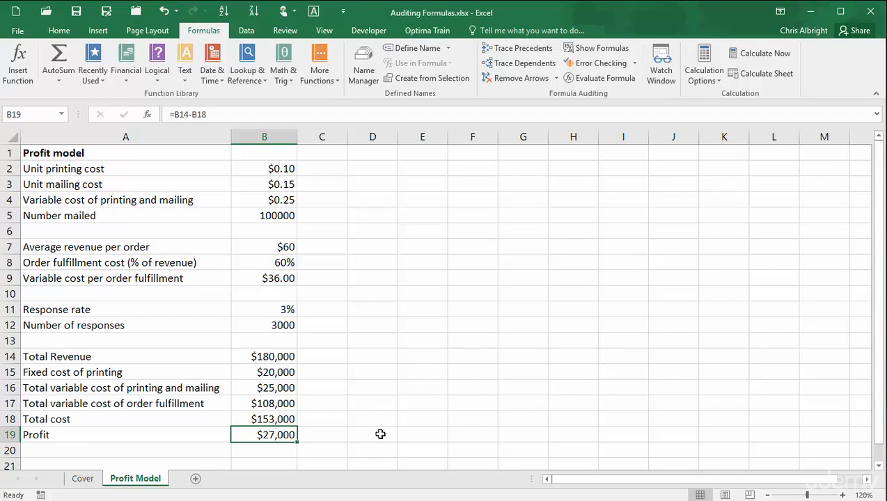
pyautogui.click(535, 50)
pyautogui.click(524, 52)
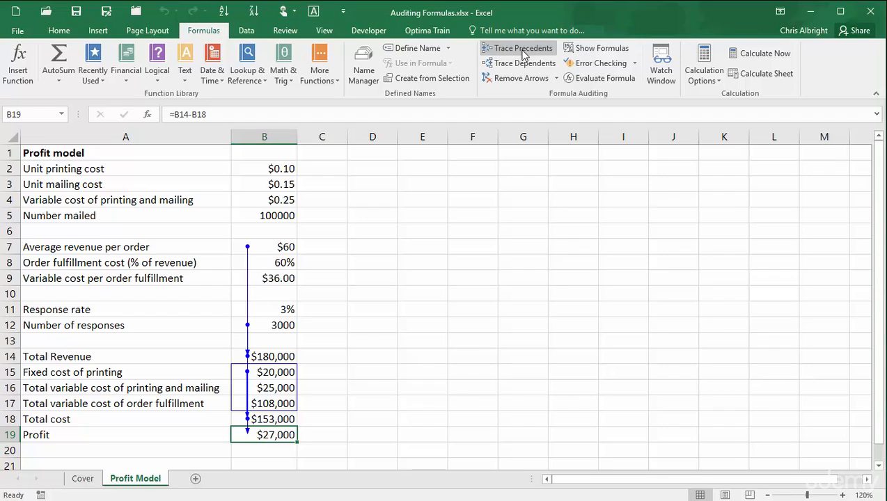
pyautogui.click(524, 49)
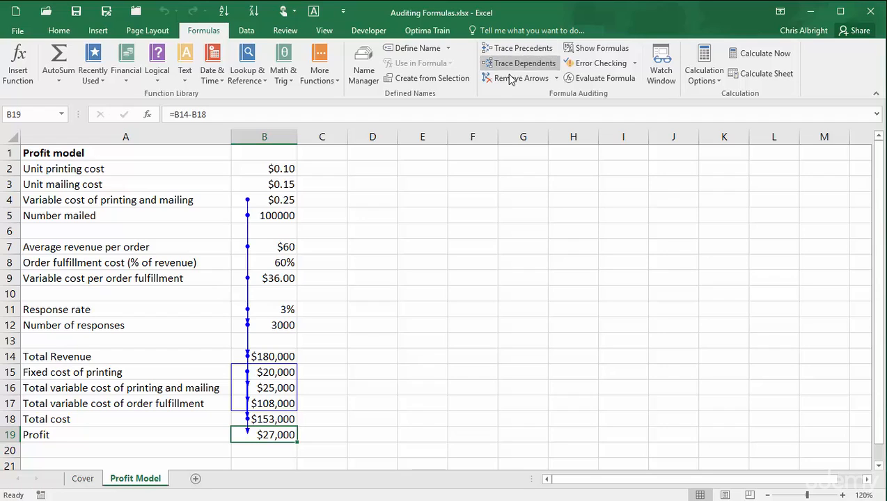
pyautogui.click(510, 79)
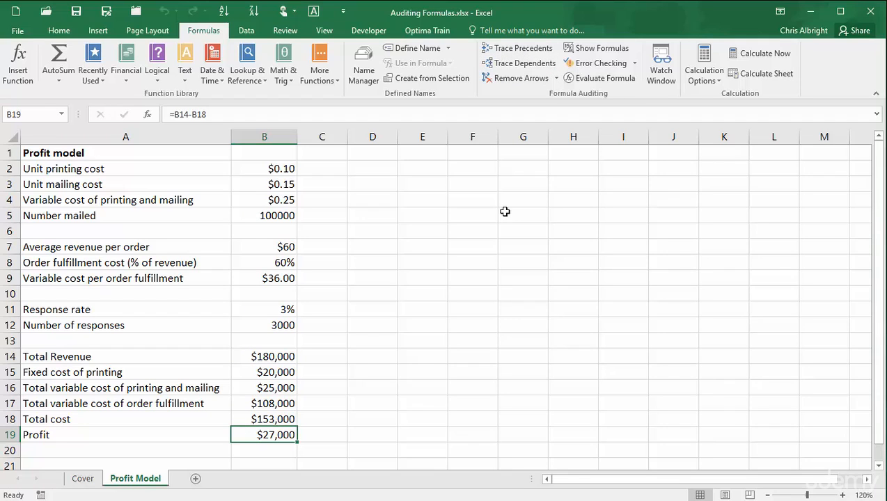
pyautogui.click(602, 49)
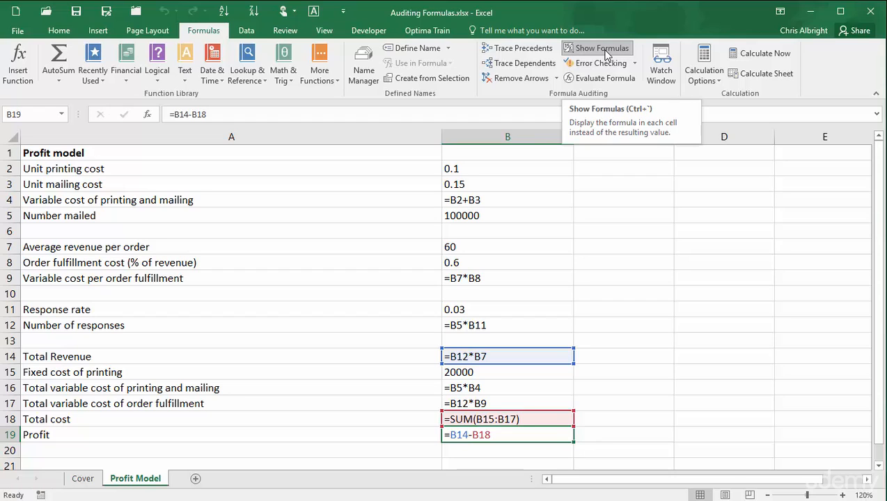
pyautogui.click(604, 48)
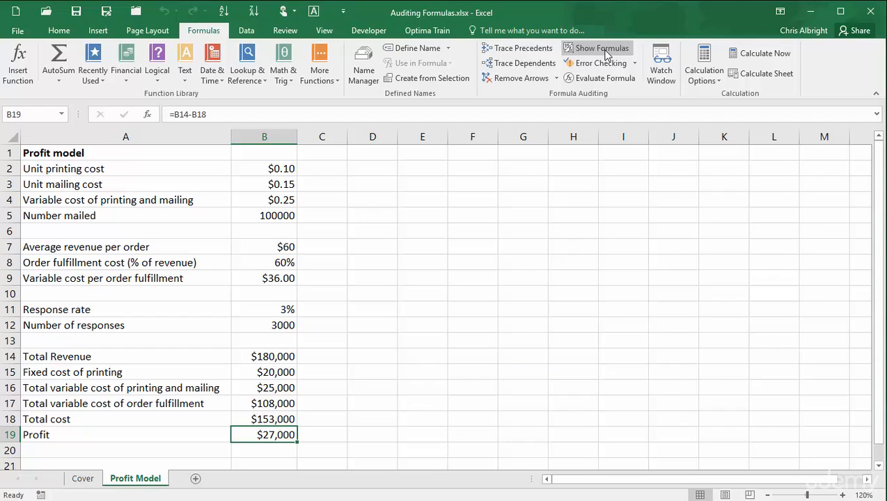
# Enter the cross-sheet formula =Cover!K16 in E2 and reselect E2.
pyautogui.click(416, 168)
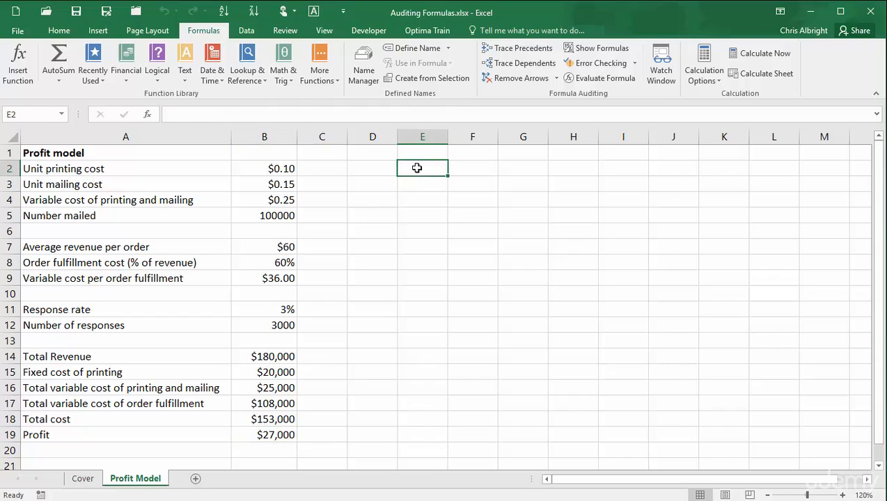
pyautogui.write('=')
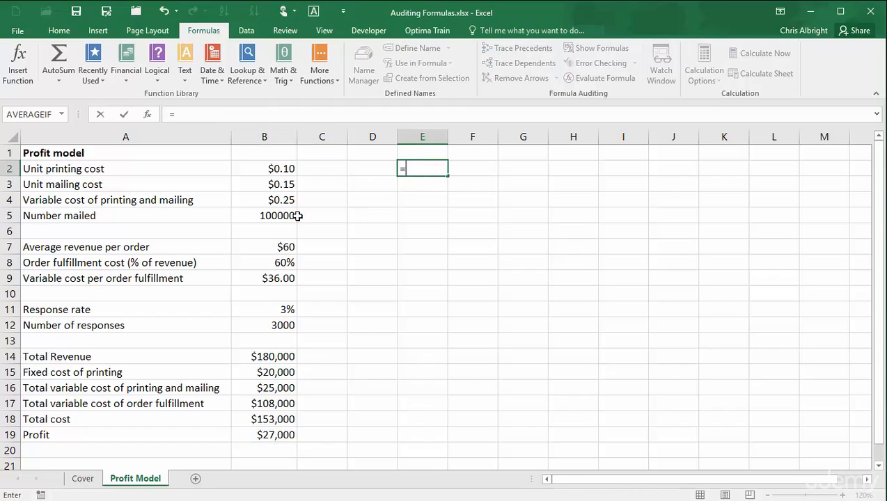
pyautogui.click(89, 478)
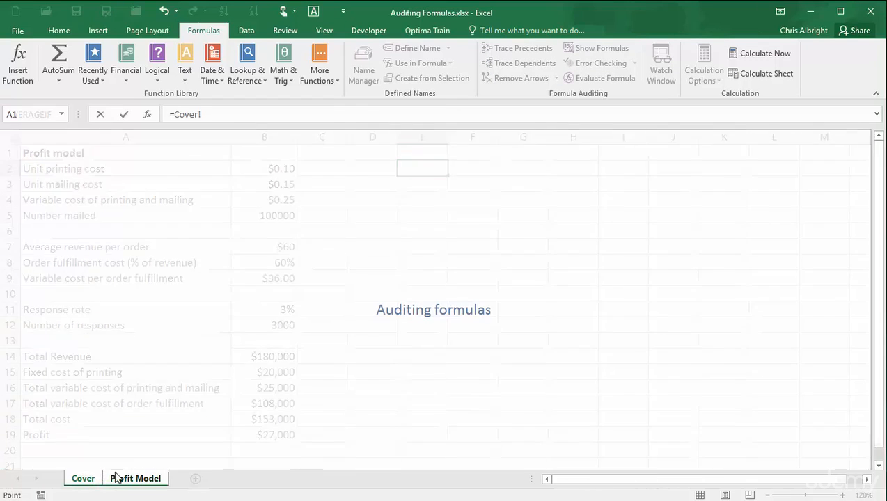
pyautogui.click(418, 339)
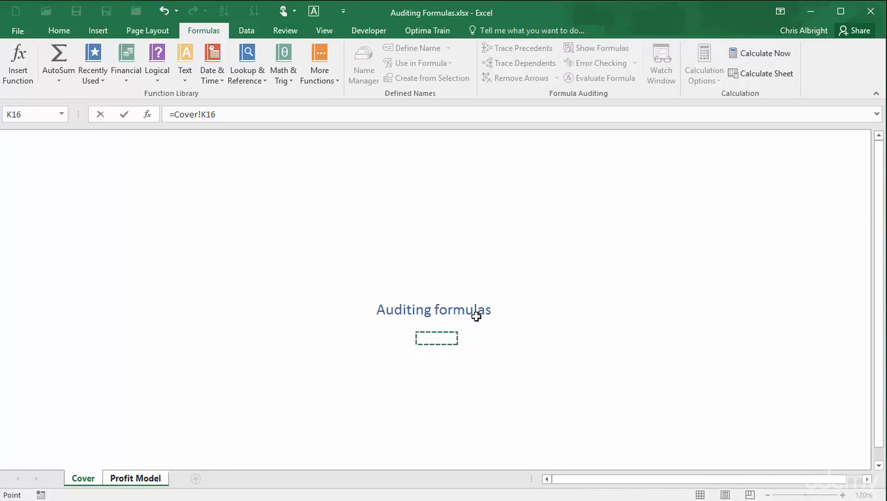
pyautogui.press('Return')
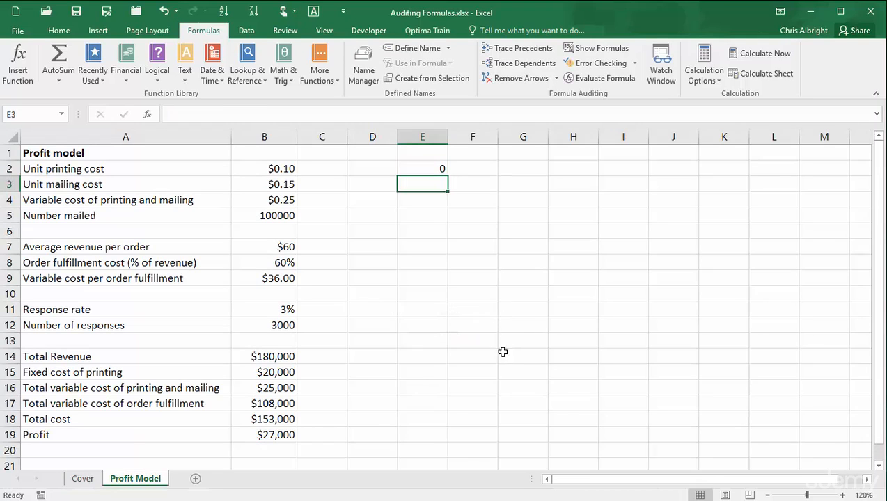
pyautogui.click(423, 167)
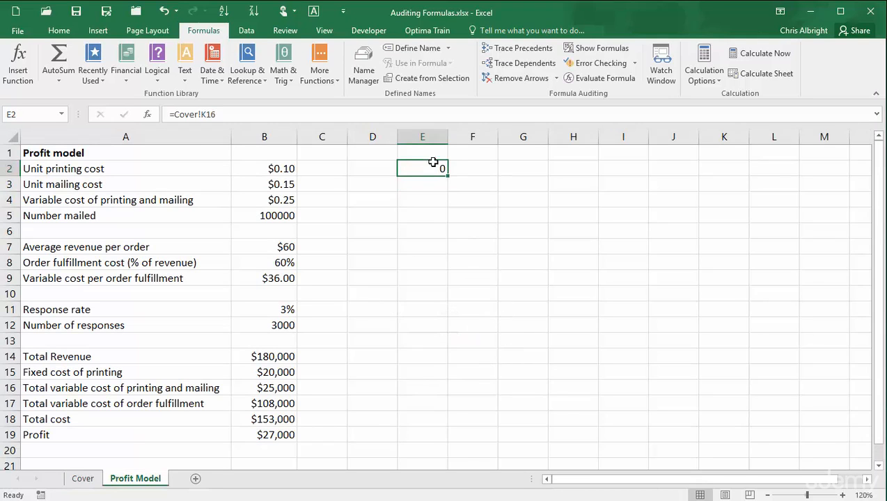
# Trace E2's precedents and check the dashed arrow's off-sheet source Cover!$K$16.
pyautogui.click(537, 50)
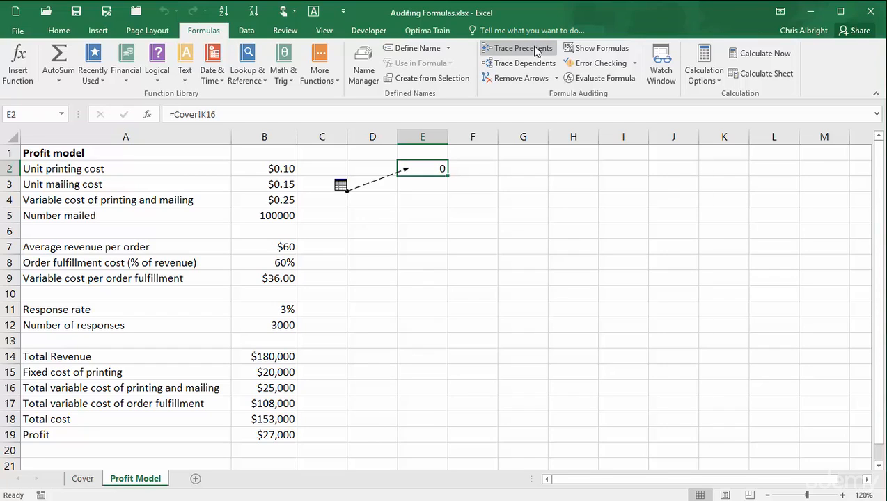
pyautogui.doubleClick(374, 181)
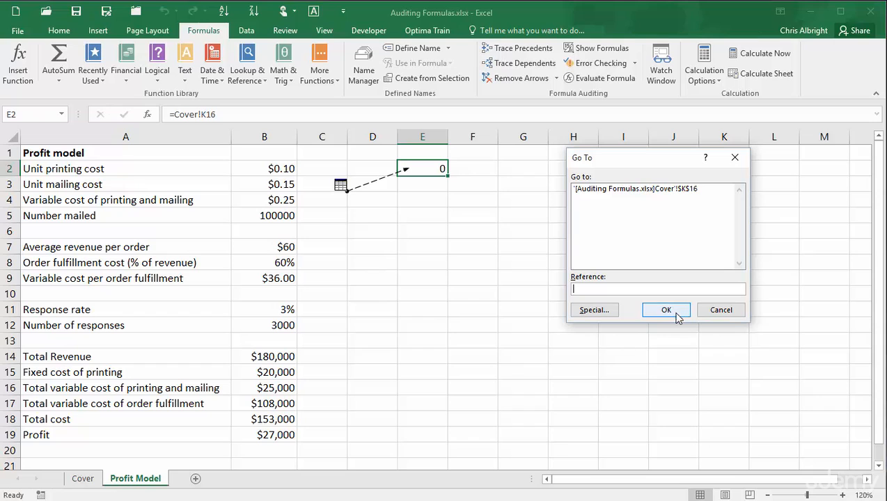
pyautogui.click(718, 311)
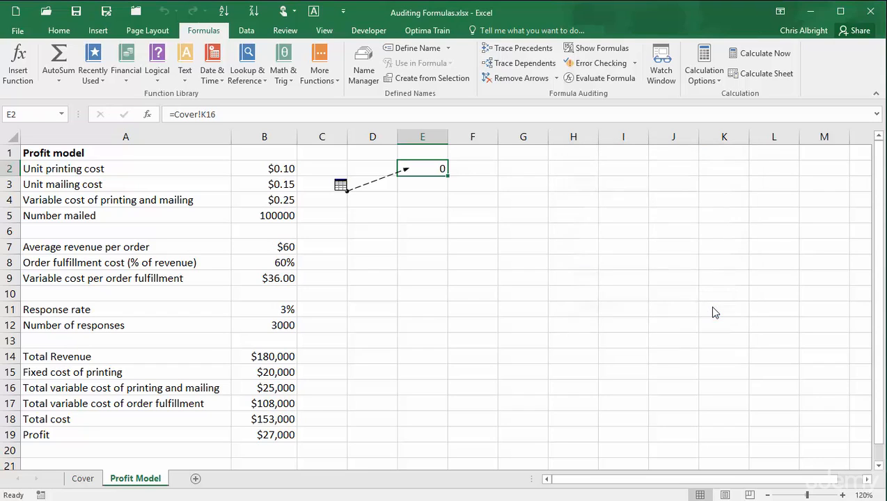